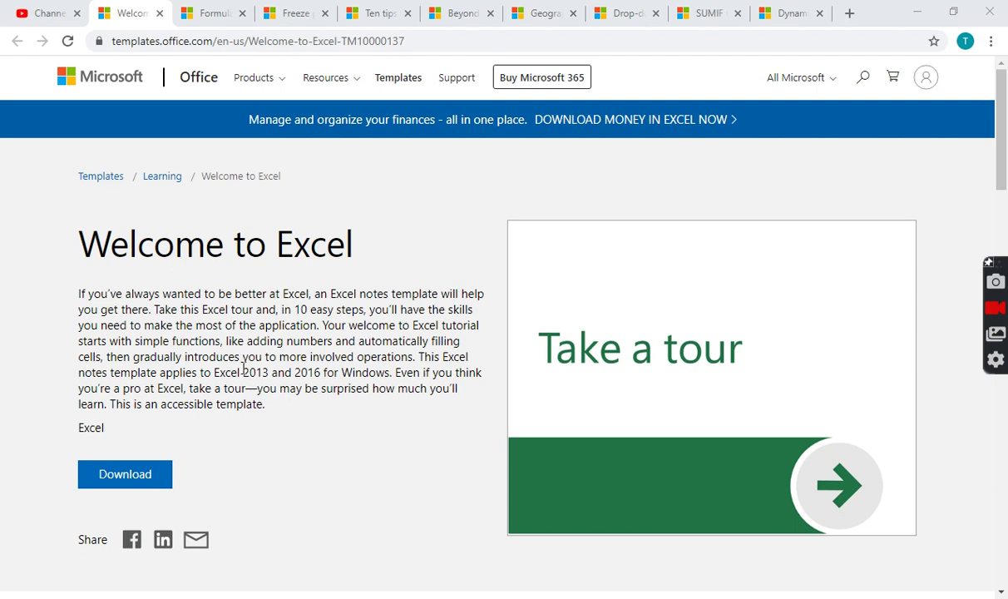
- Download the Welcome to Excel template and open it in Excel with editing enabled
{"action": "left_click", "coordinate": [129, 480]}
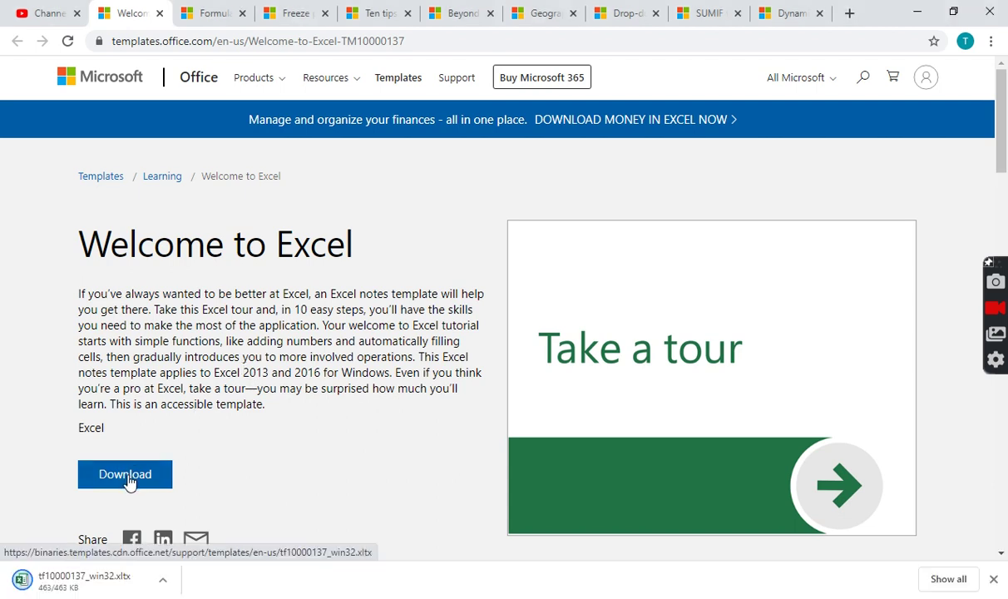
{"action": "left_click", "coordinate": [53, 582]}
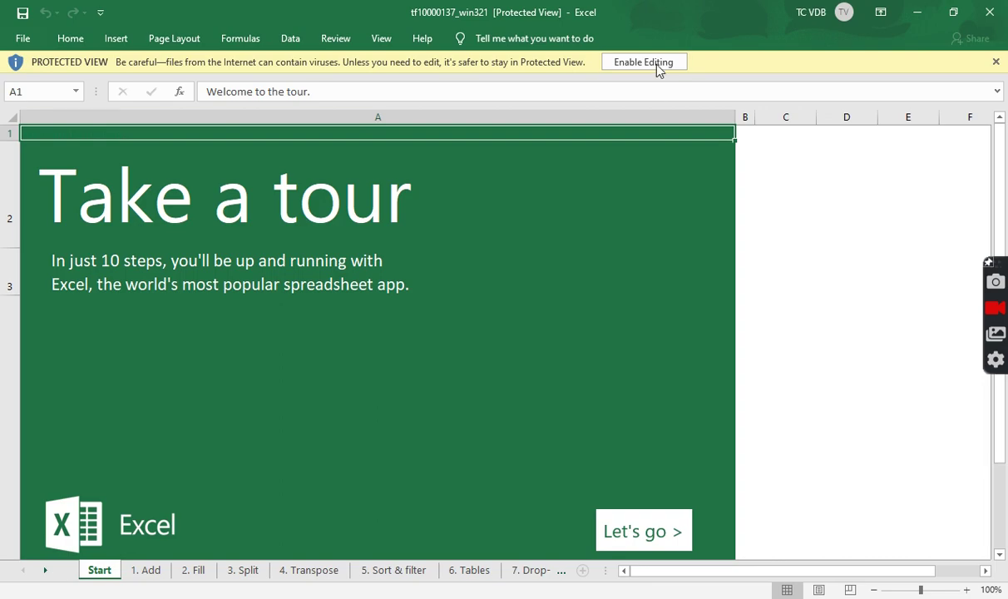
{"action": "left_click", "coordinate": [657, 62]}
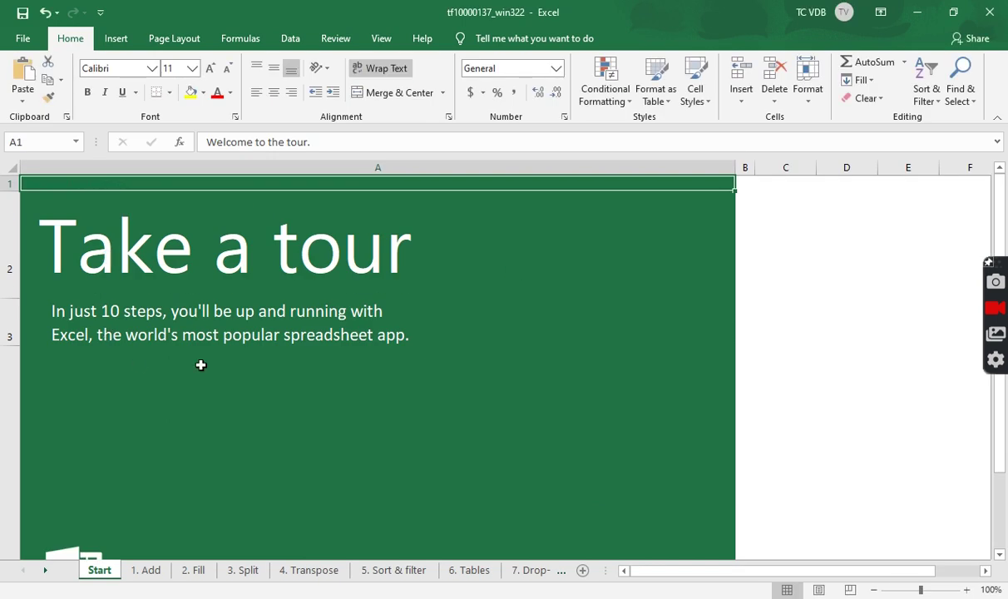
- Start the tour and, on the Add sheet, total the fruit amounts in cell D8 with =SUM(D4:D7)
{"action": "scroll", "coordinate": [491, 443], "scroll_direction": "down", "scroll_amount": 1}
{"action": "left_click", "coordinate": [650, 412]}
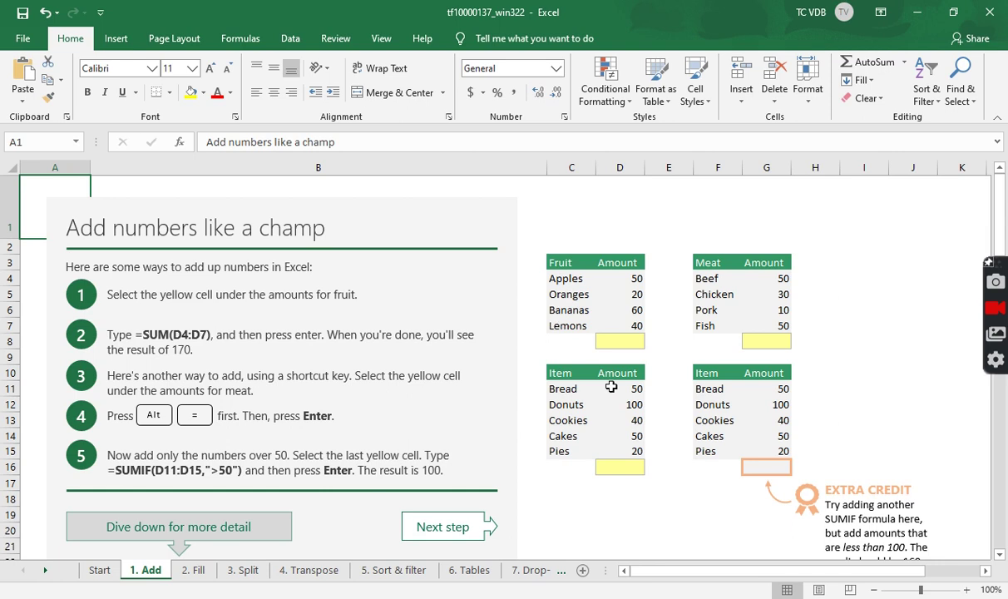
{"action": "left_click", "coordinate": [609, 338]}
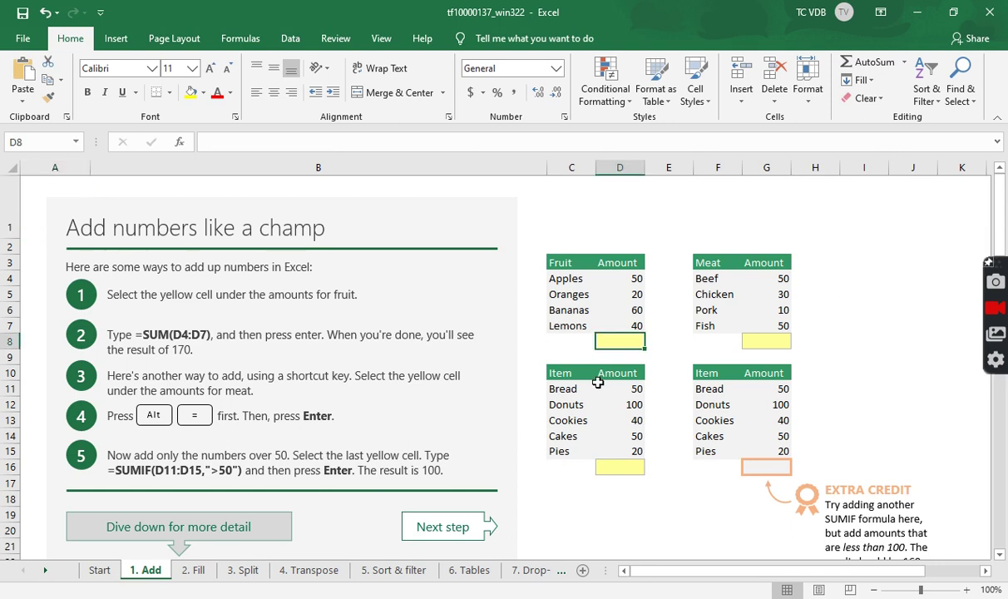
{"action": "type", "text": "=sum"}
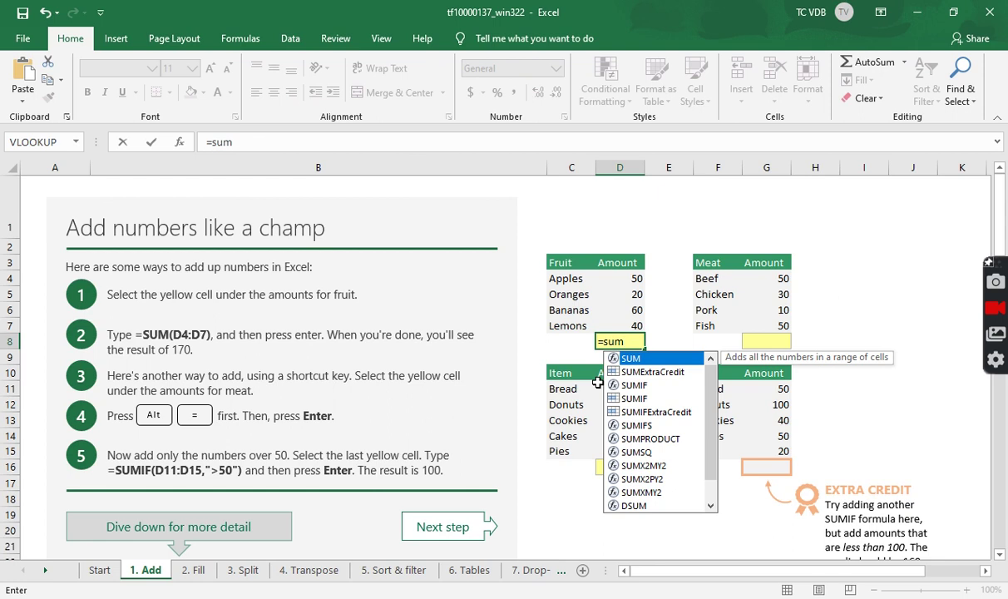
{"action": "type", "text": "("}
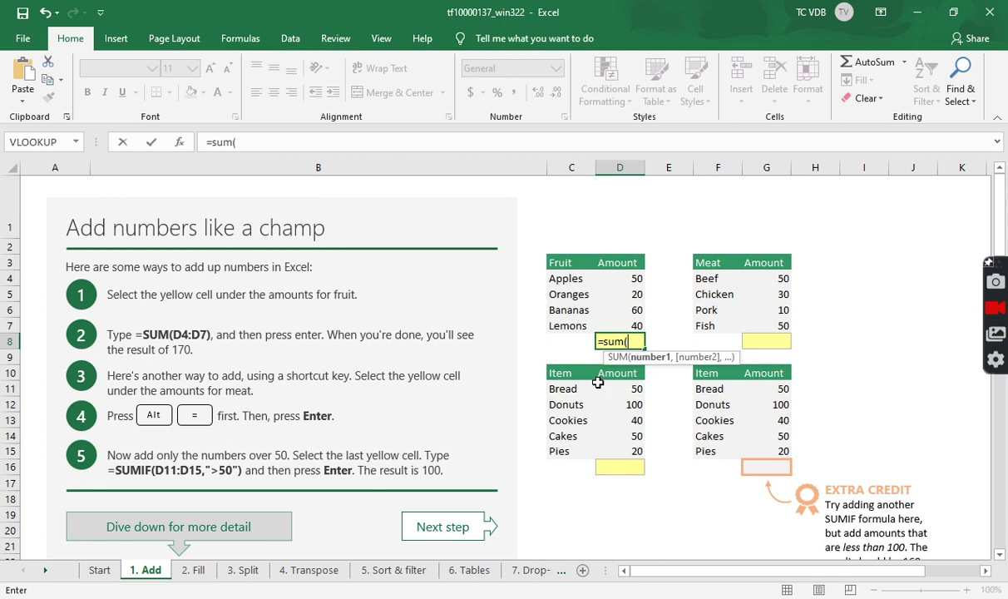
{"action": "type", "text": "D4"}
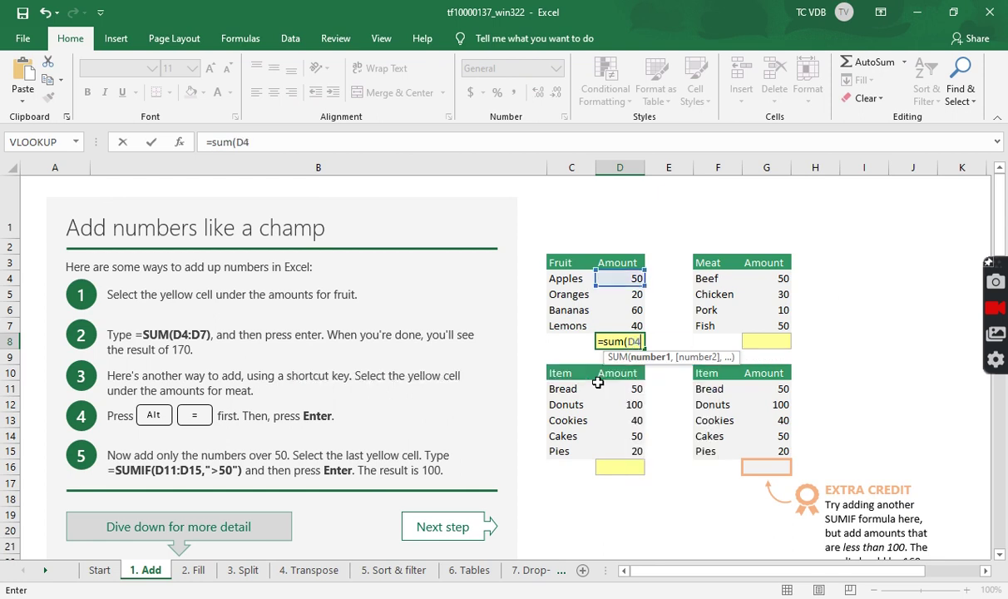
{"action": "type", "text": ":D7"}
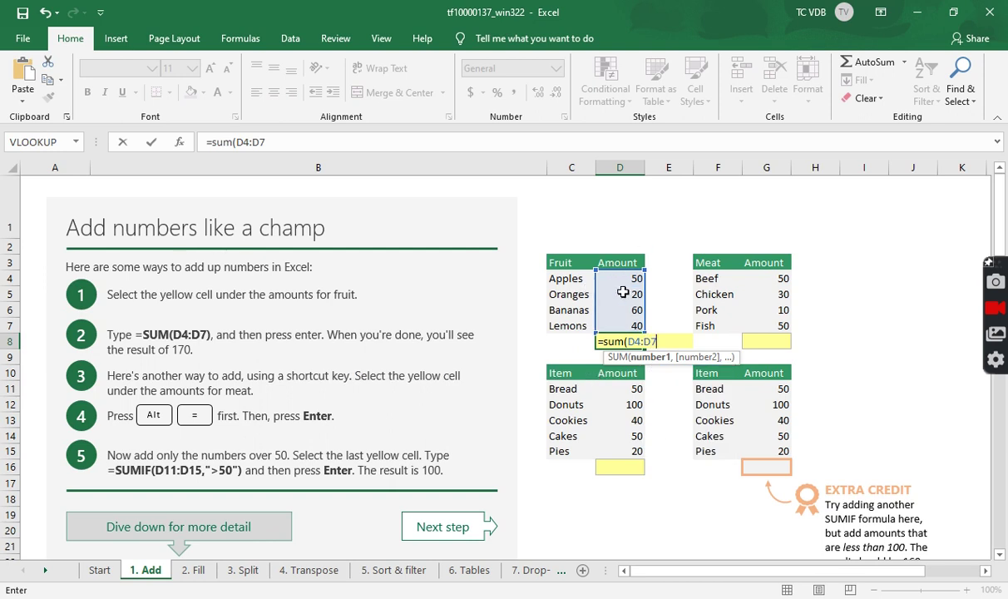
{"action": "left_click_drag", "start_coordinate": [666, 340], "coordinate": [628, 341]}
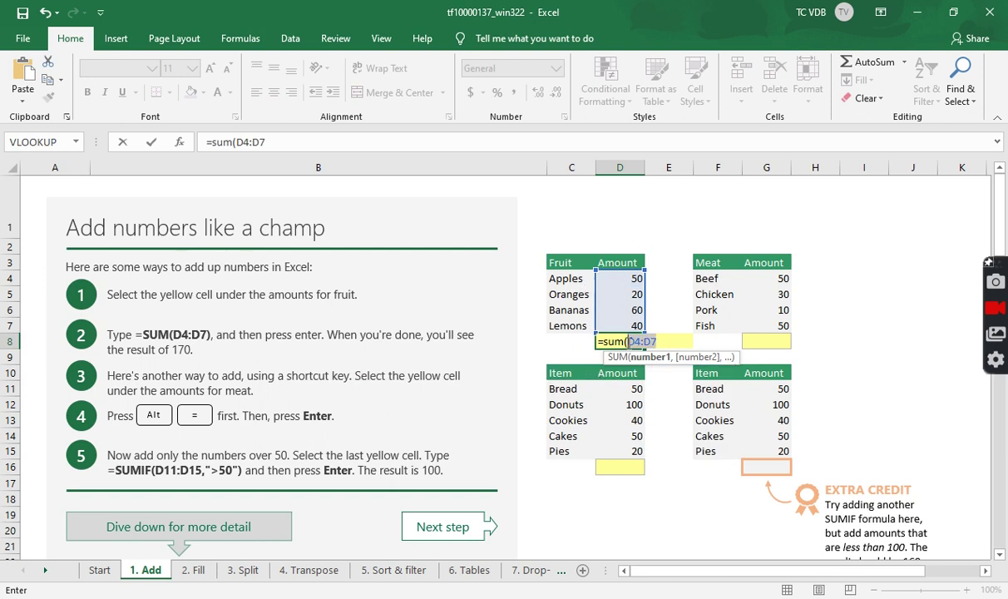
{"action": "key", "text": "BackSpace"}
{"action": "left_click_drag", "start_coordinate": [613, 277], "coordinate": [632, 325]}
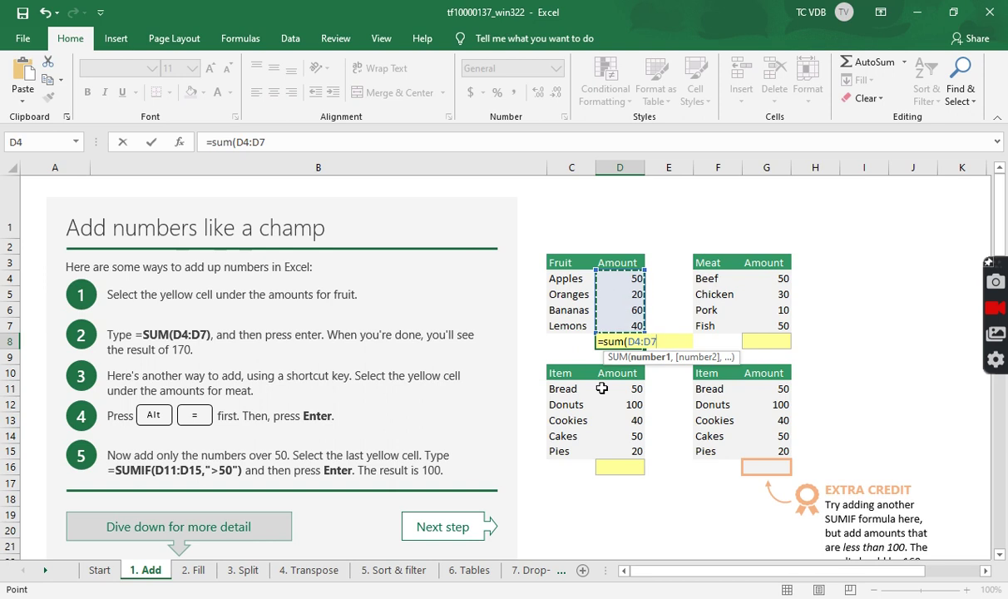
{"action": "type", "text": ")"}
{"action": "key", "text": "Return"}
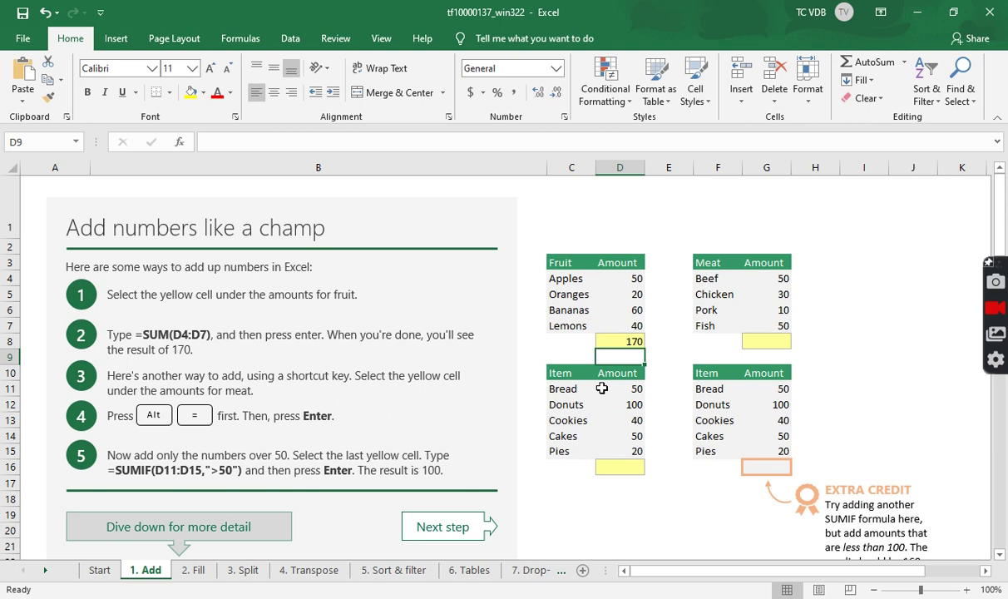
- Check the sum of the selected fruit amounts D4:D7, and total the meat amounts in G8 with AutoSum as =SUM(G4:G7)
{"action": "left_click_drag", "start_coordinate": [627, 279], "coordinate": [633, 329]}
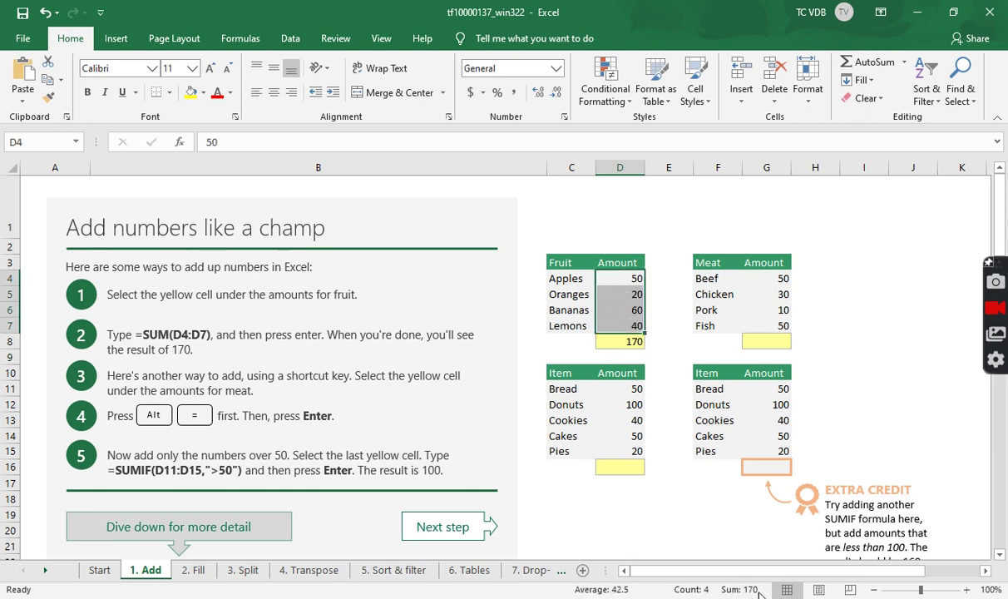
{"action": "left_click", "coordinate": [625, 360]}
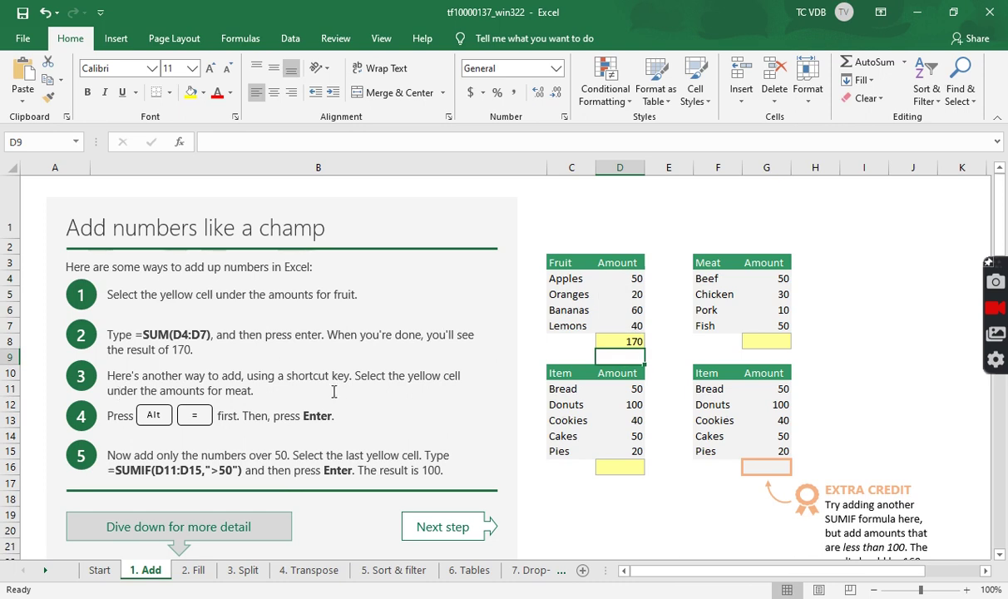
{"action": "left_click", "coordinate": [776, 339]}
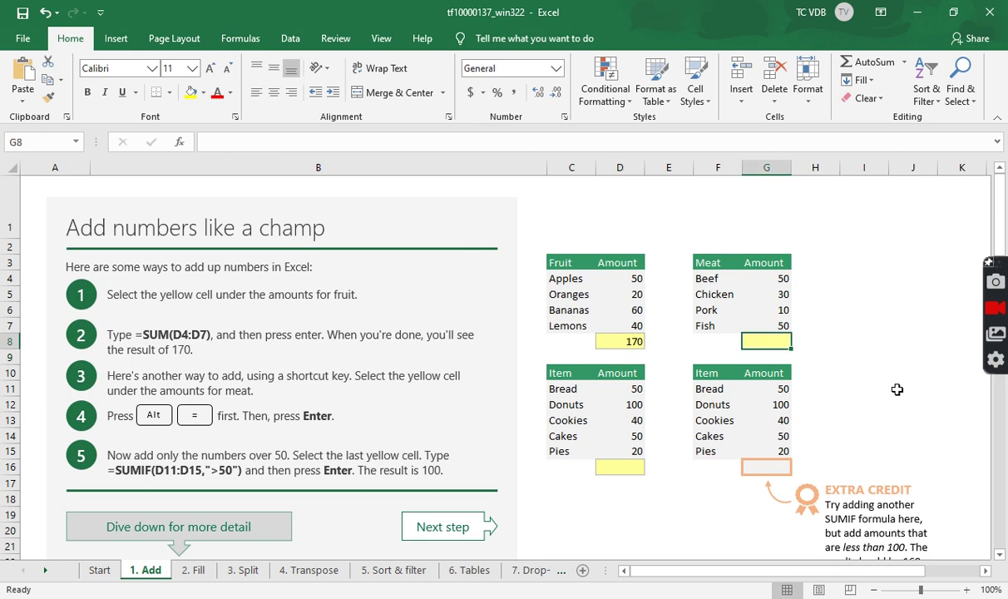
{"action": "key", "text": "alt+equal"}
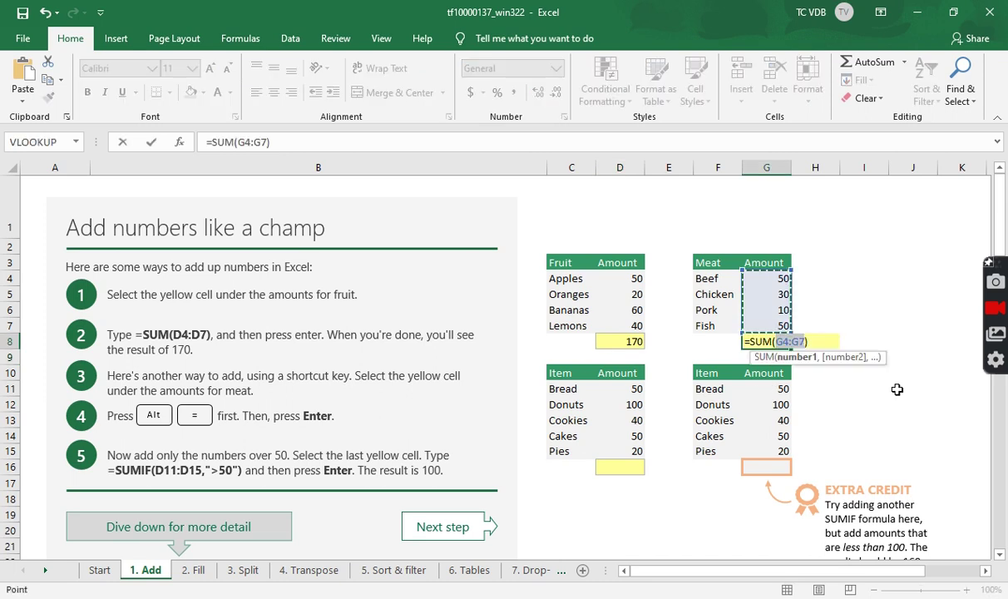
{"action": "key", "text": "Return"}
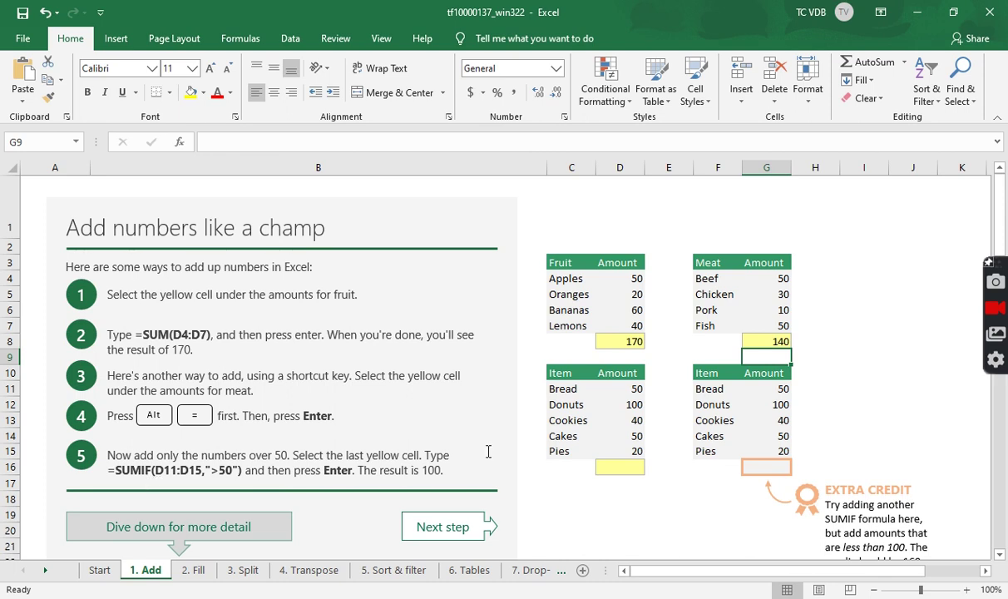
- Add only the item amounts over 50 in cell D16 with =SUMIF(D11:D15,">50")
{"action": "left_click", "coordinate": [607, 463]}
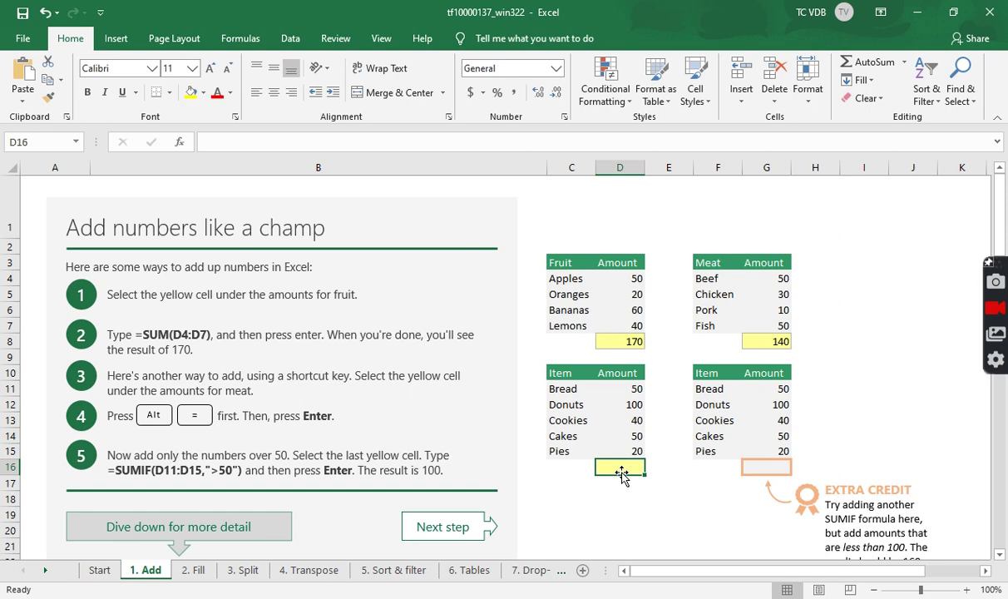
{"action": "type", "text": "=sumif"}
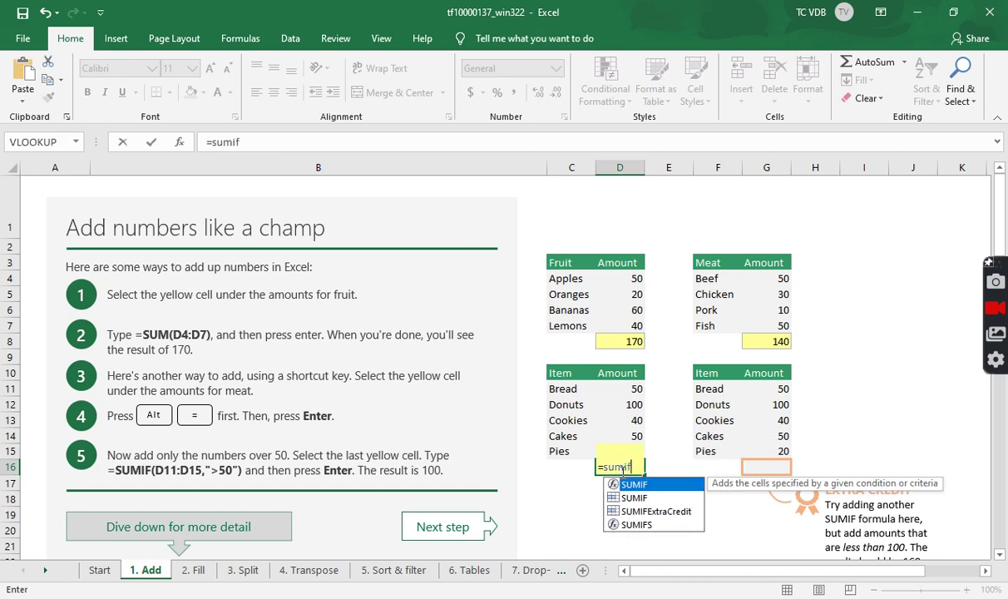
{"action": "key", "text": "Tab"}
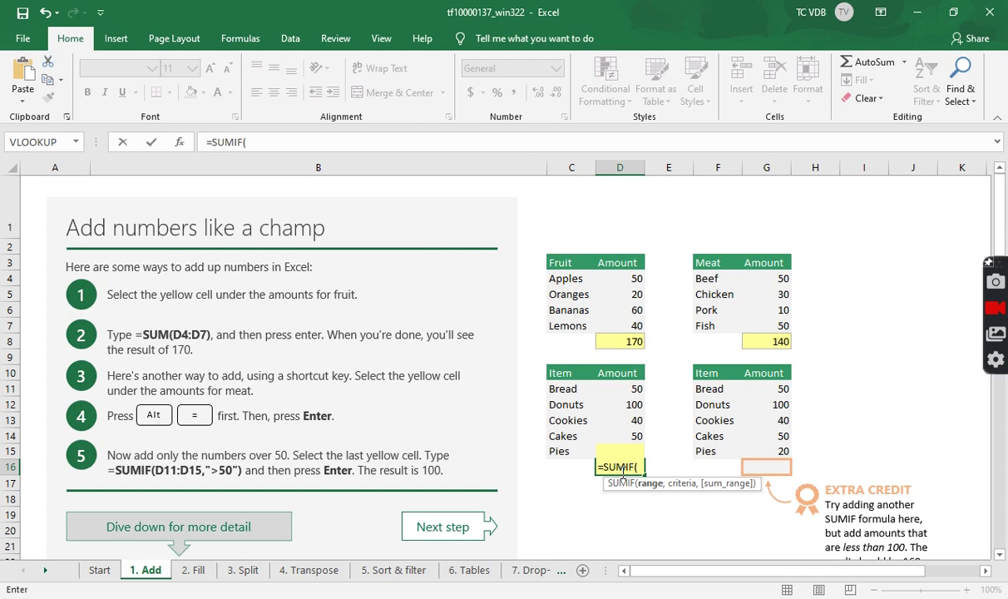
{"action": "type", "text": "D11"}
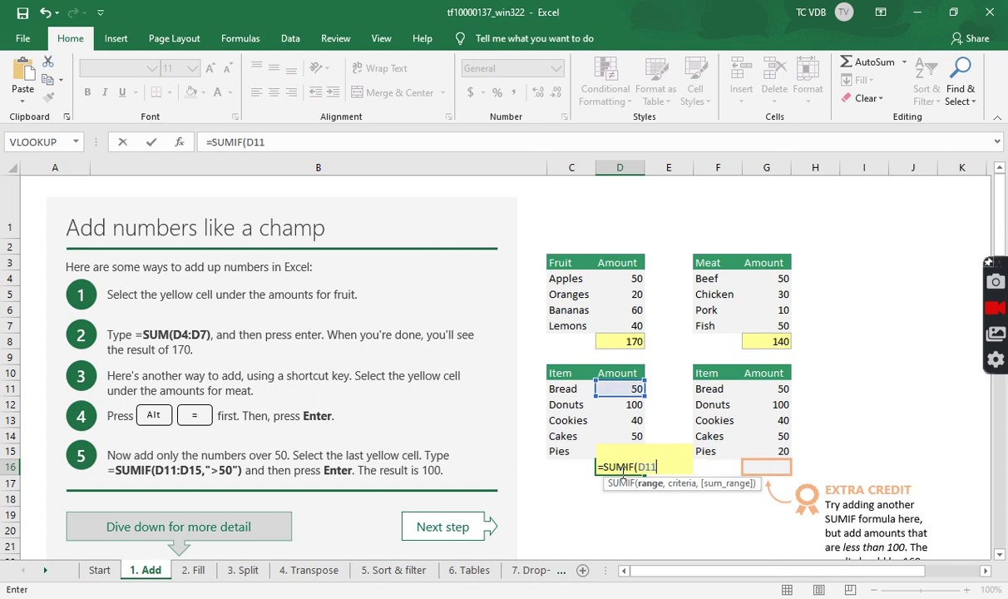
{"action": "type", "text": ":D15"}
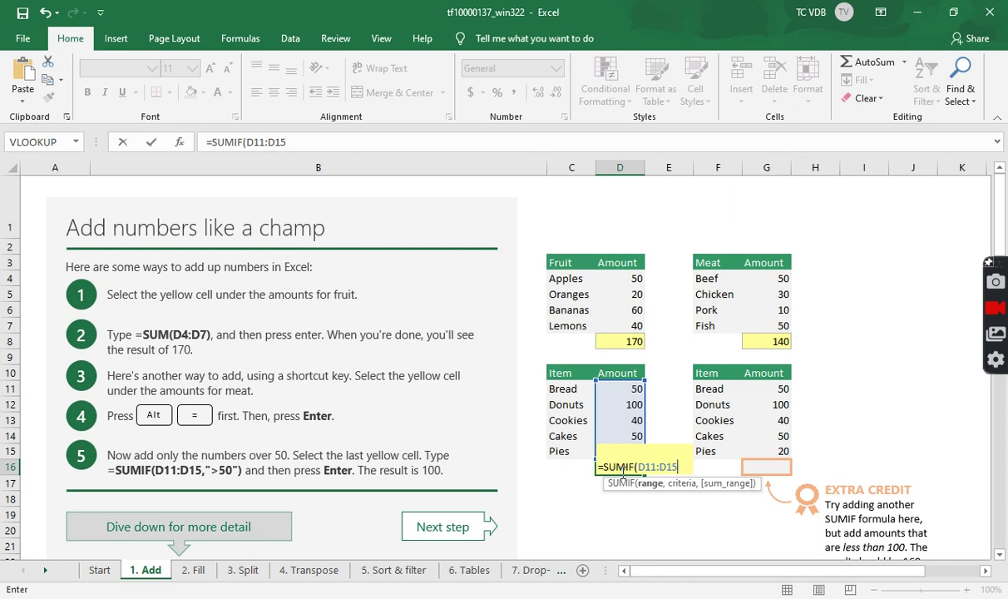
{"action": "type", "text": ","}
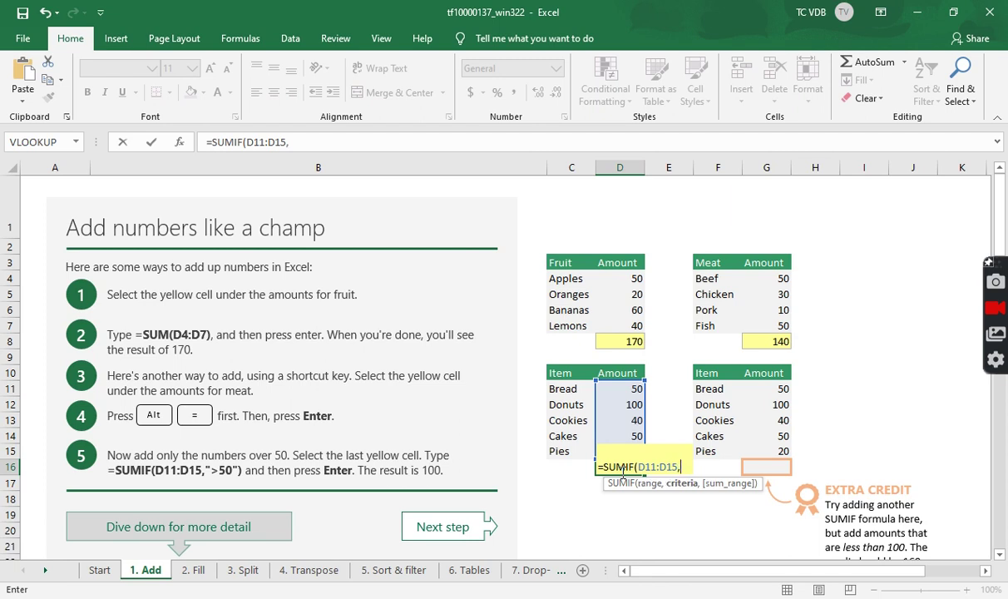
{"action": "type", "text": "\">50\""}
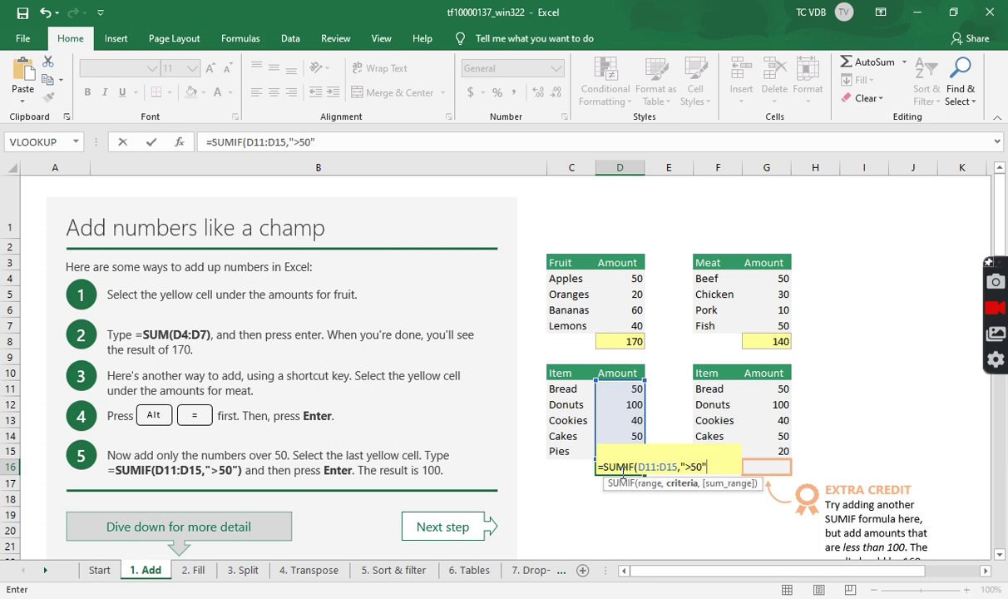
{"action": "type", "text": ")"}
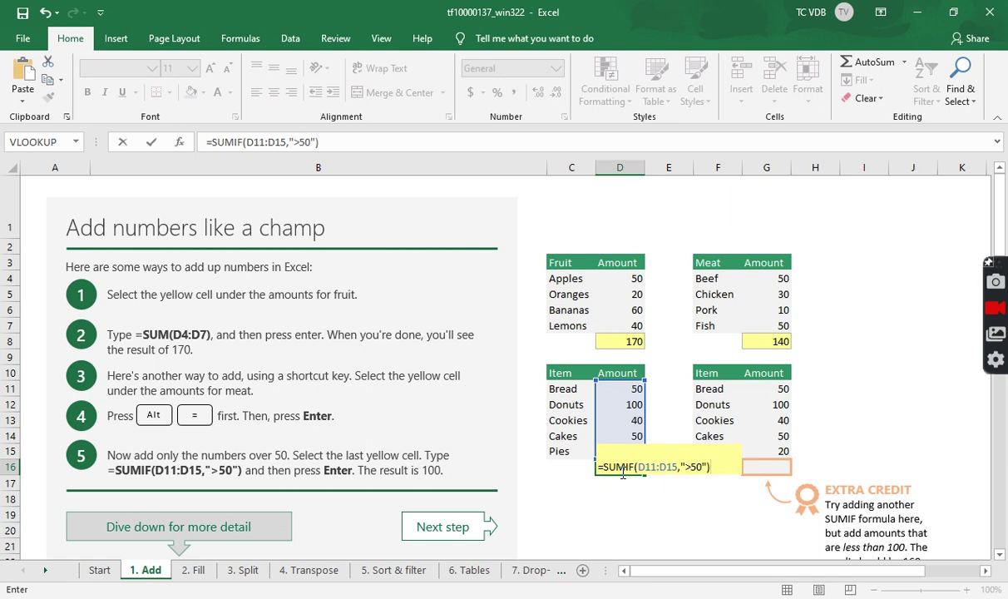
{"action": "key", "text": "Return"}
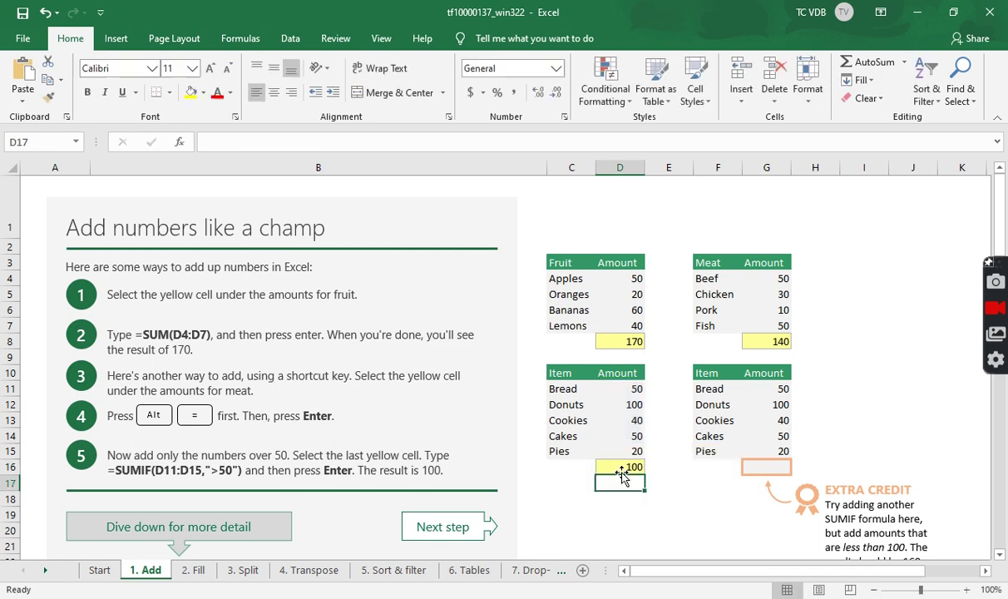
- Try to enter the SUMIF formula in D16 without quotation marks around the >50 criterion
{"action": "left_click", "coordinate": [622, 468]}
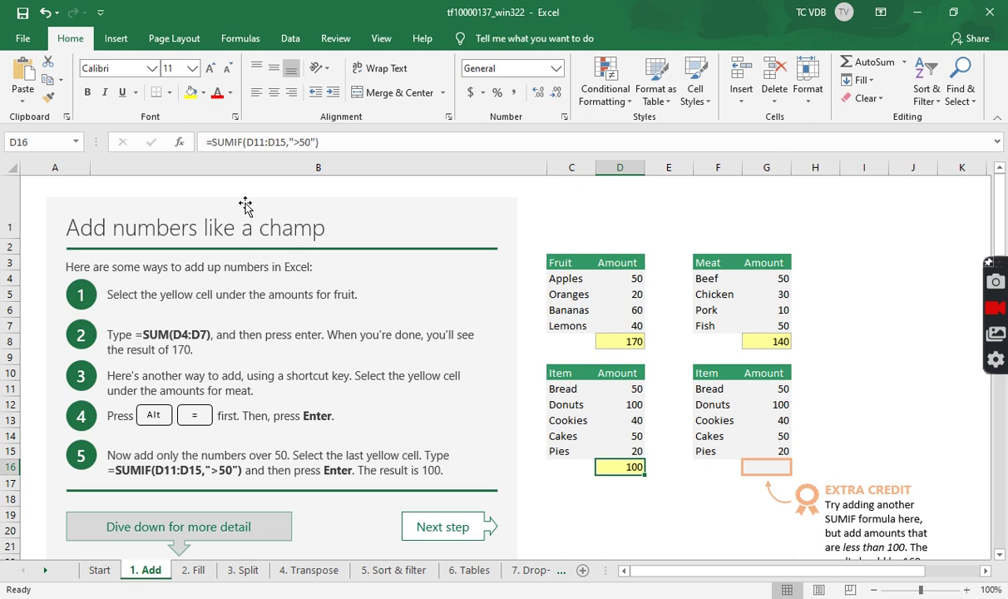
{"action": "left_click", "coordinate": [298, 141]}
{"action": "key", "text": "BackSpace"}
{"action": "key", "text": "Right"}
{"action": "key", "text": "Right"}
{"action": "key", "text": "Right"}
{"action": "key", "text": "Delete"}
{"action": "key", "text": "Return"}
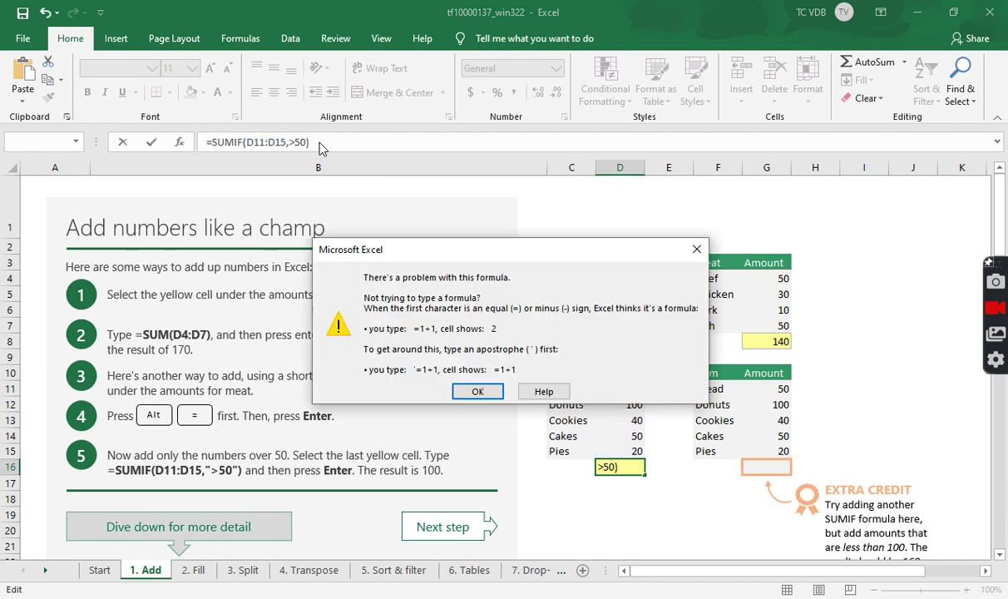
{"action": "key", "text": "Return"}
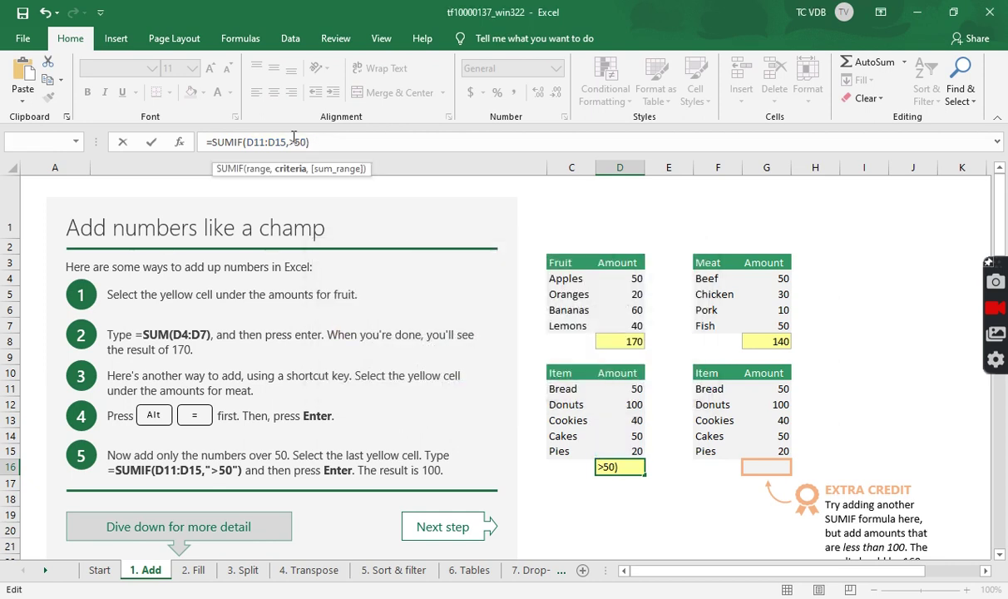
- Restore the quotation marks around the >50 criterion so D16 contains =SUMIF(D11:D15,">50")
{"action": "left_click", "coordinate": [288, 142]}
{"action": "type", "text": "\""}
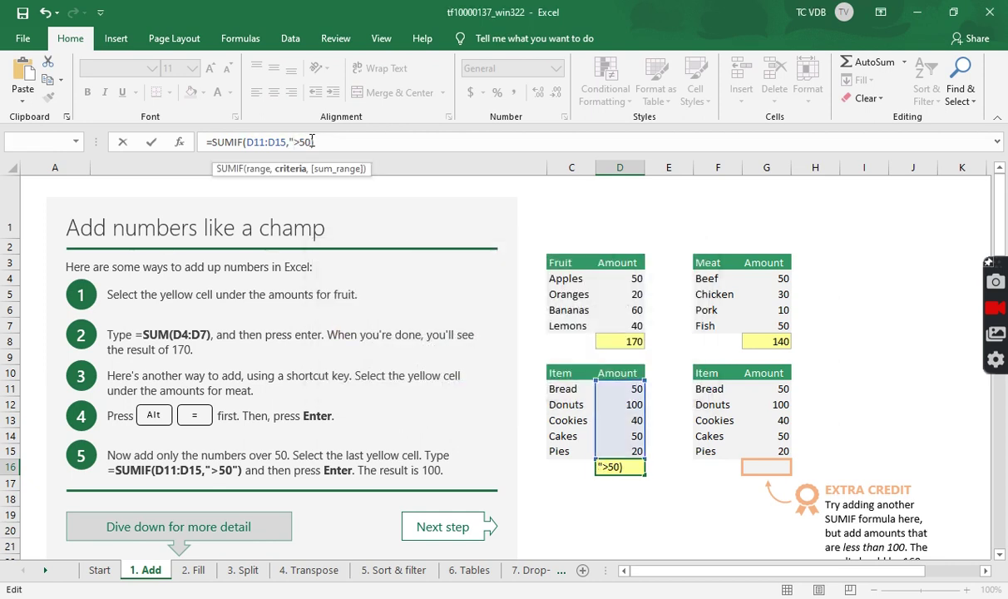
{"action": "left_click", "coordinate": [316, 142]}
{"action": "type", "text": "\""}
{"action": "key", "text": "Return"}
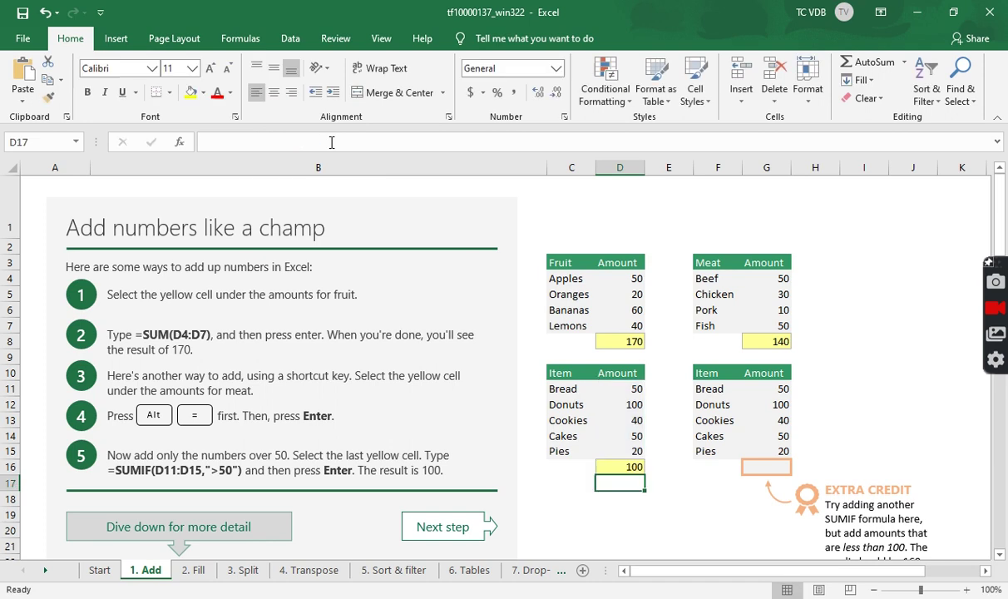
- Examine the range and criteria arguments of the SUMIF formula in cell D16
{"action": "left_click", "coordinate": [612, 465]}
{"action": "left_click", "coordinate": [274, 142]}
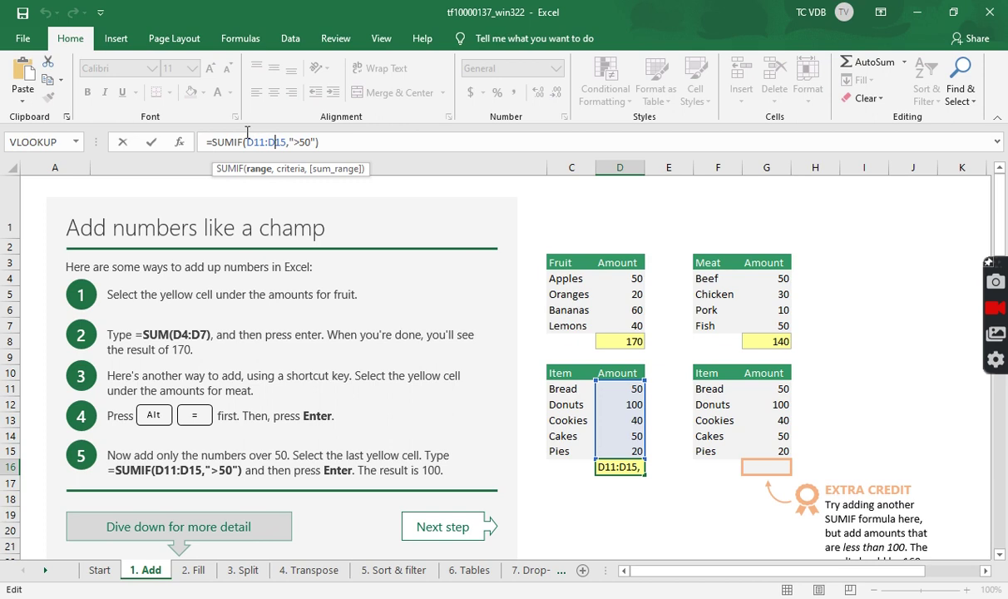
{"action": "left_click", "coordinate": [302, 142]}
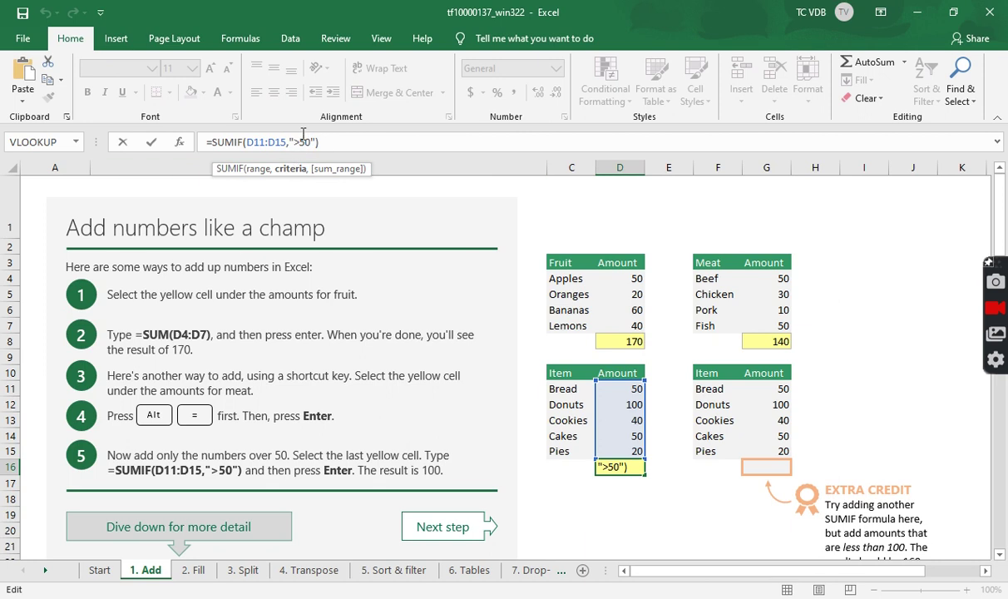
{"action": "key", "text": "Return"}
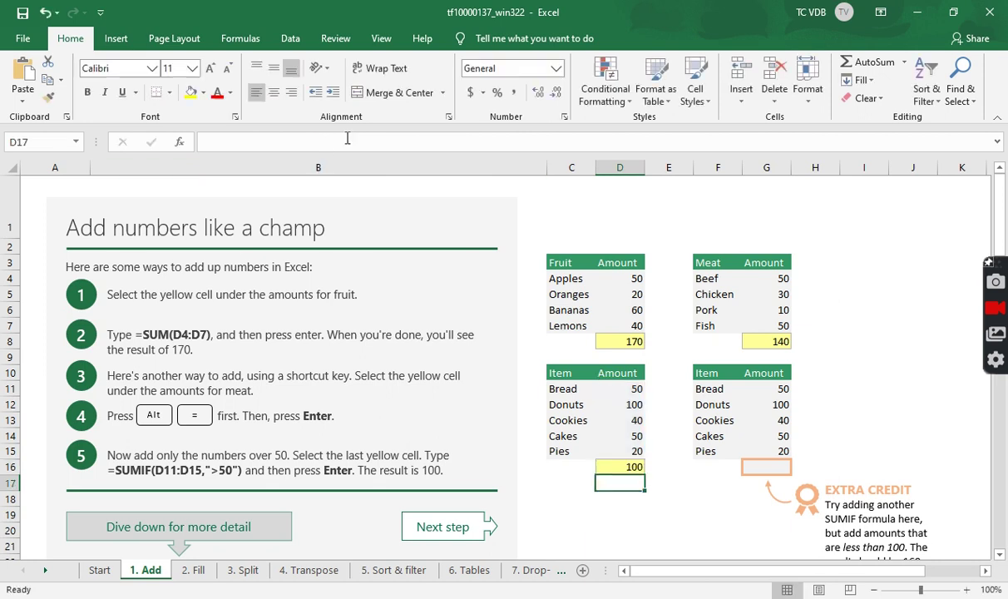
{"action": "left_click", "coordinate": [628, 468]}
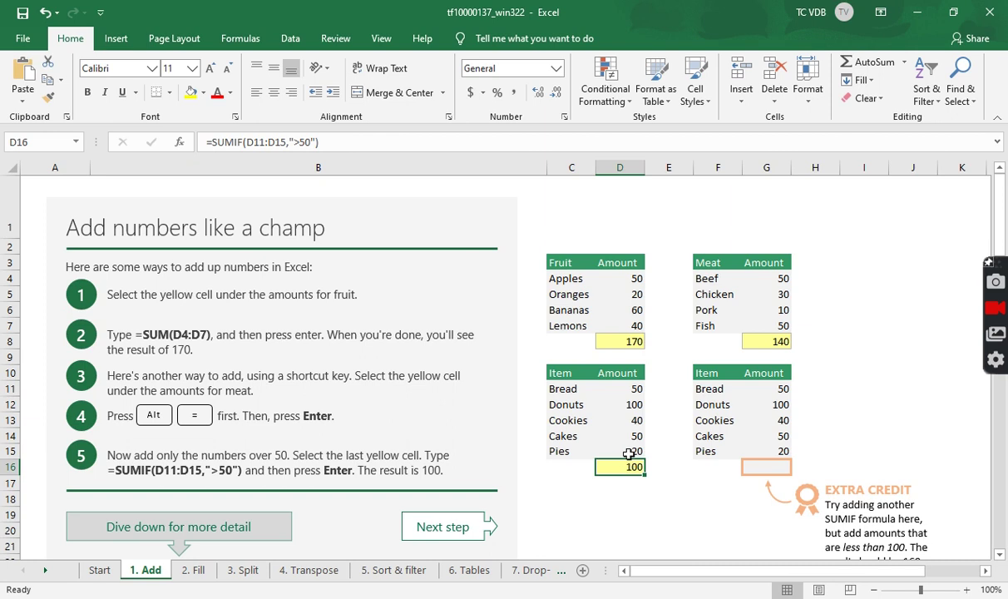
- Review the SUMIF formula in cell D16 and read the extra credit instructions beside cell G16
{"action": "left_click", "coordinate": [654, 422]}
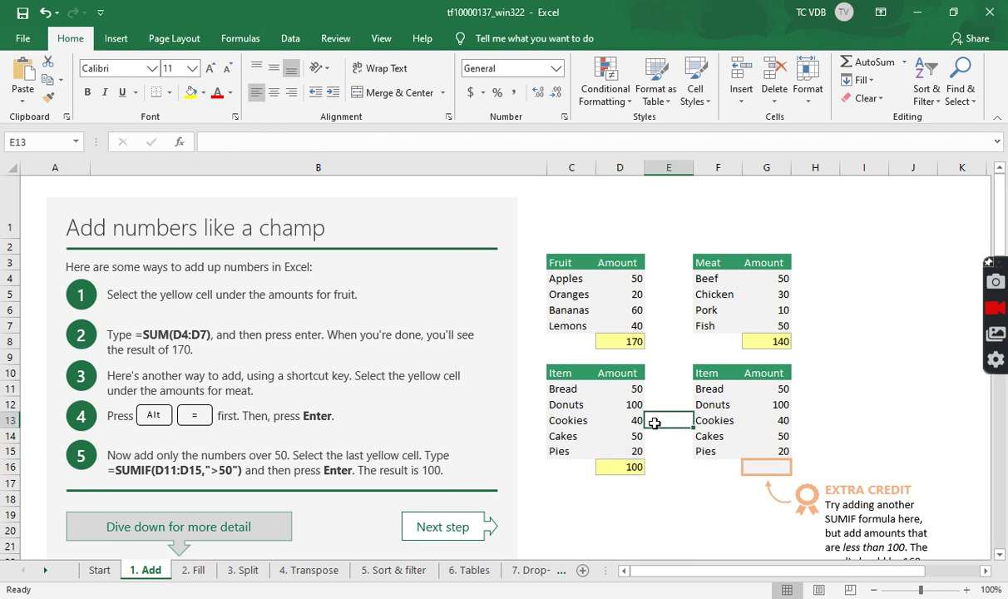
{"action": "left_click", "coordinate": [605, 467]}
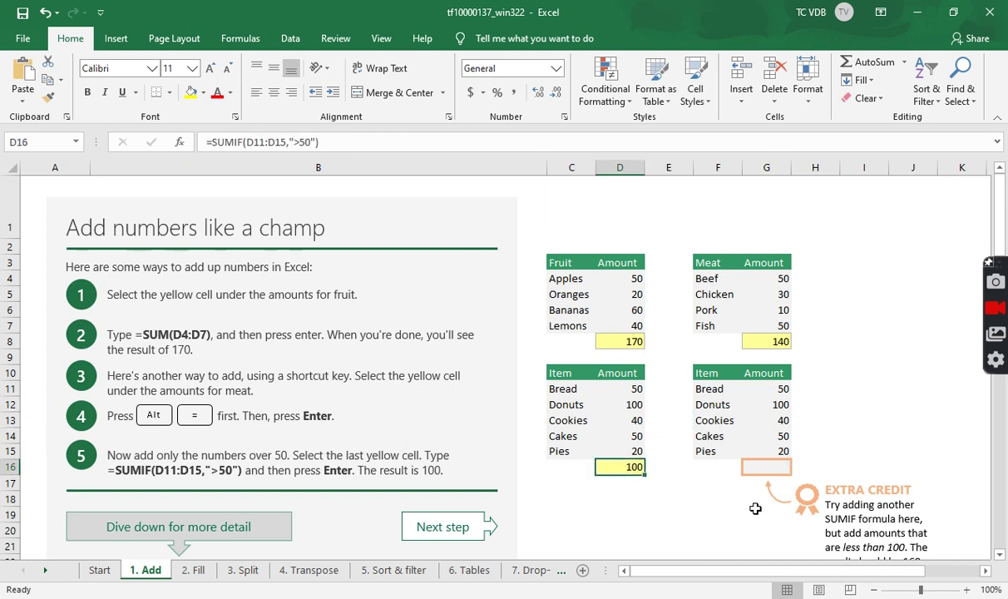
{"action": "scroll", "coordinate": [765, 486], "scroll_direction": "down", "scroll_amount": 1}
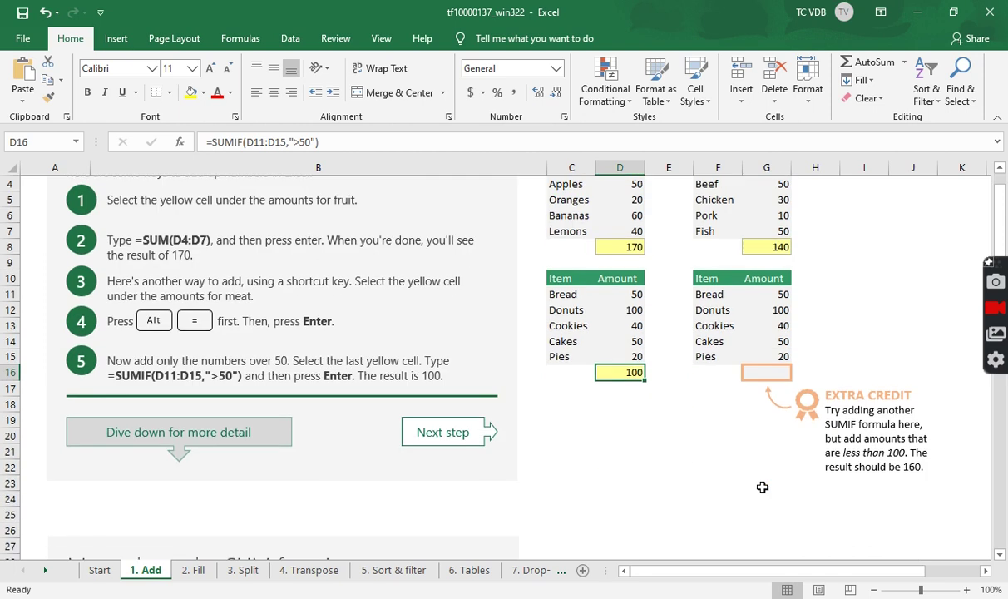
{"action": "scroll", "coordinate": [763, 487], "scroll_direction": "up", "scroll_amount": 1}
{"action": "scroll", "coordinate": [762, 489], "scroll_direction": "down", "scroll_amount": 1}
{"action": "scroll", "coordinate": [762, 489], "scroll_direction": "up", "scroll_amount": 1}
- Try to add the second item list's amounts under 100 in cell G16 with =SUMIF(G11:G15),"<100")
{"action": "left_click", "coordinate": [766, 467]}
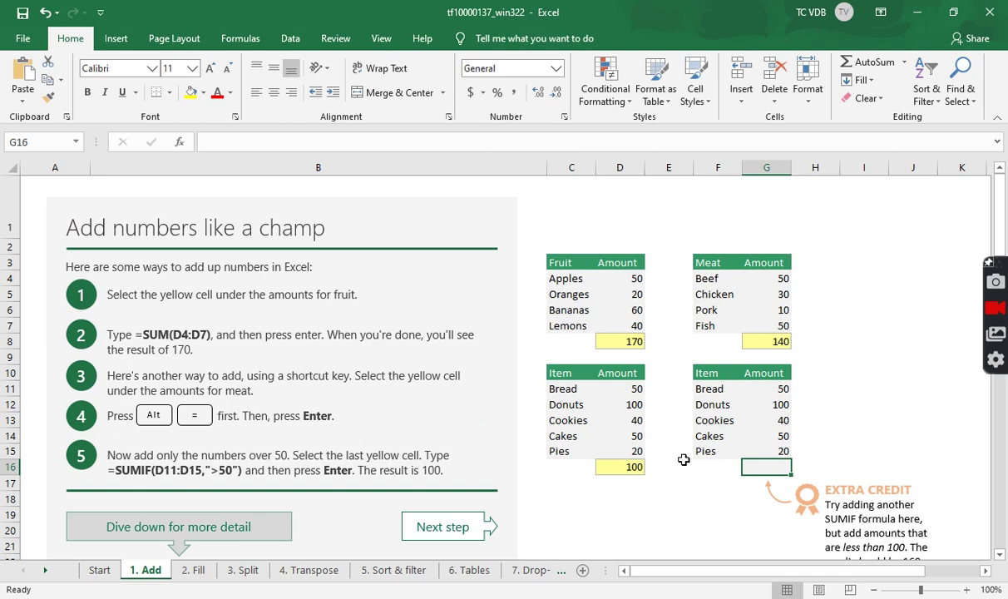
{"action": "type", "text": "=sumif"}
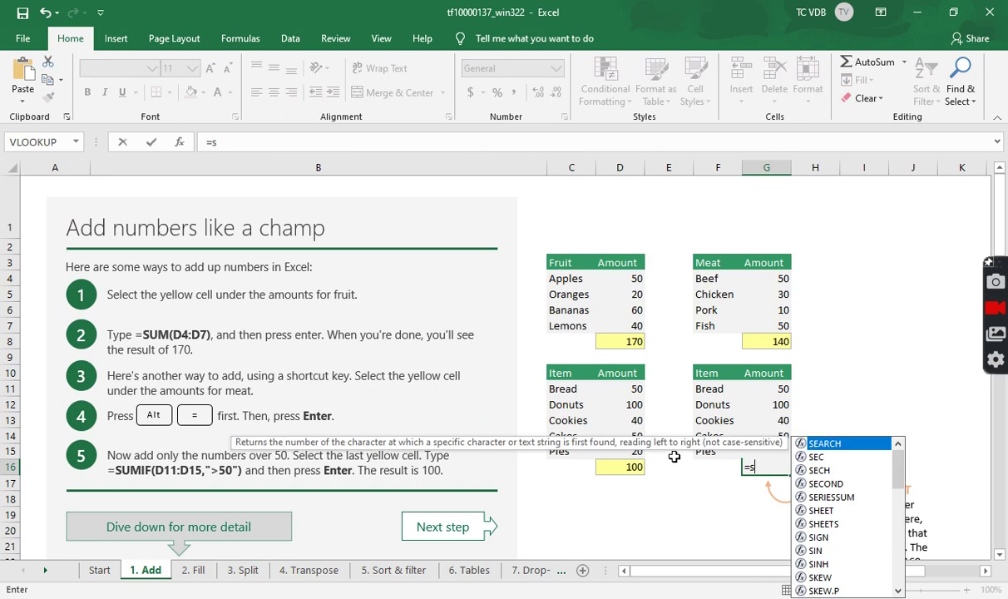
{"action": "key", "text": "Tab"}
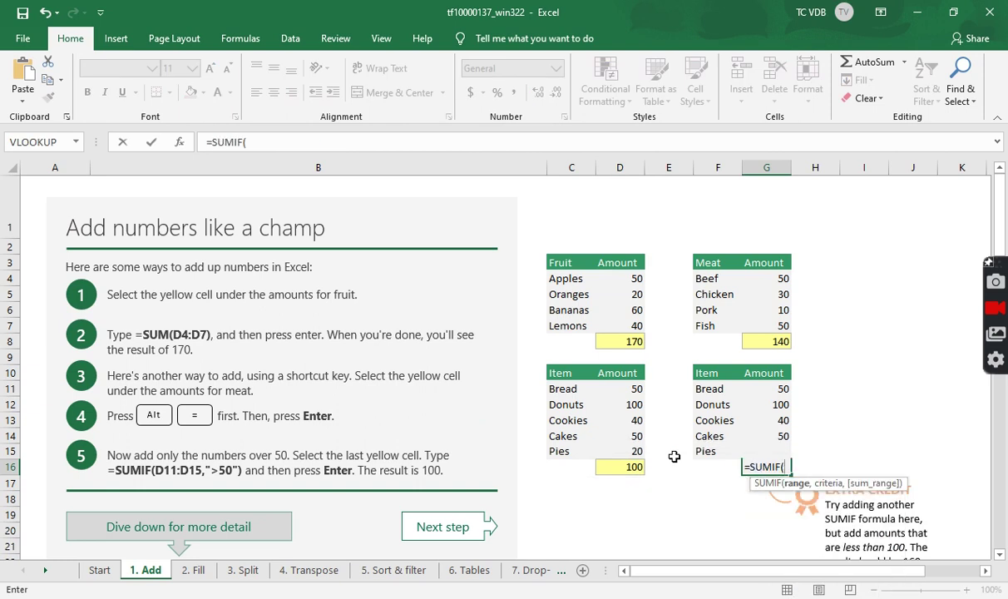
{"action": "left_click", "coordinate": [769, 388]}
{"action": "left_click_drag", "start_coordinate": [769, 389], "coordinate": [768, 454]}
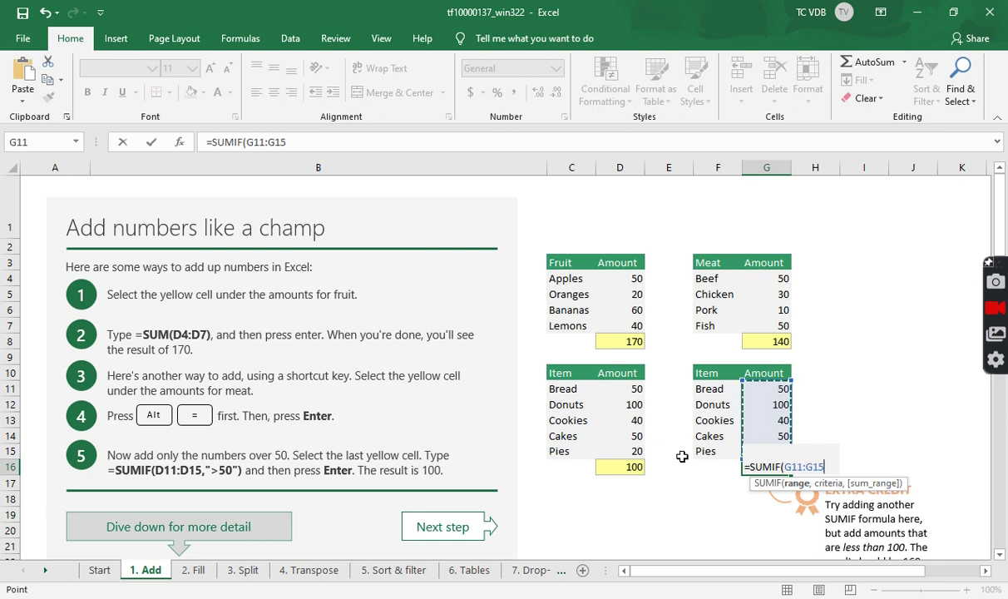
{"action": "type", "text": "),\""}
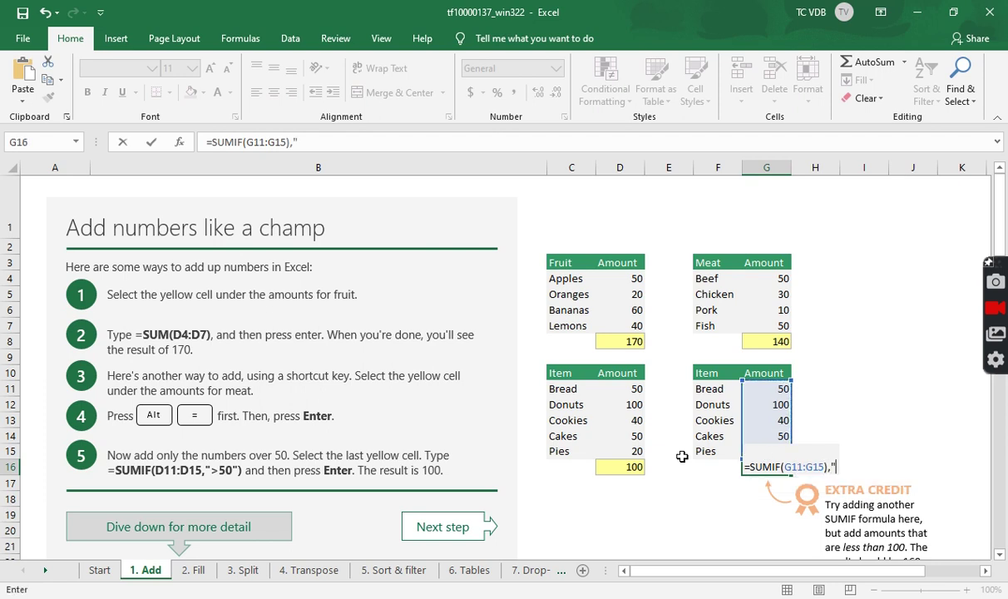
{"action": "type", "text": "<"}
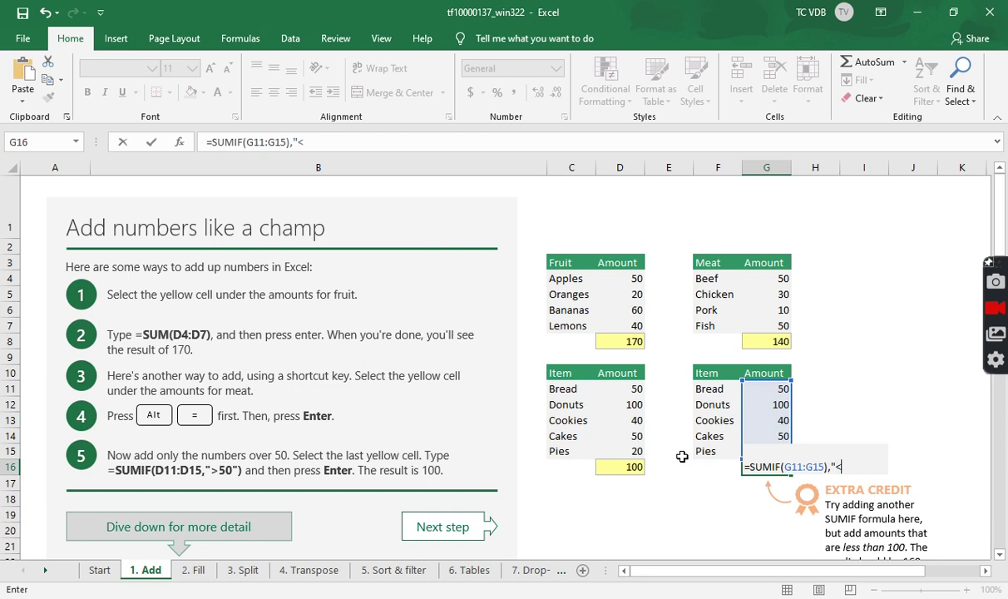
{"action": "type", "text": "100\")"}
{"action": "key", "text": "Return"}
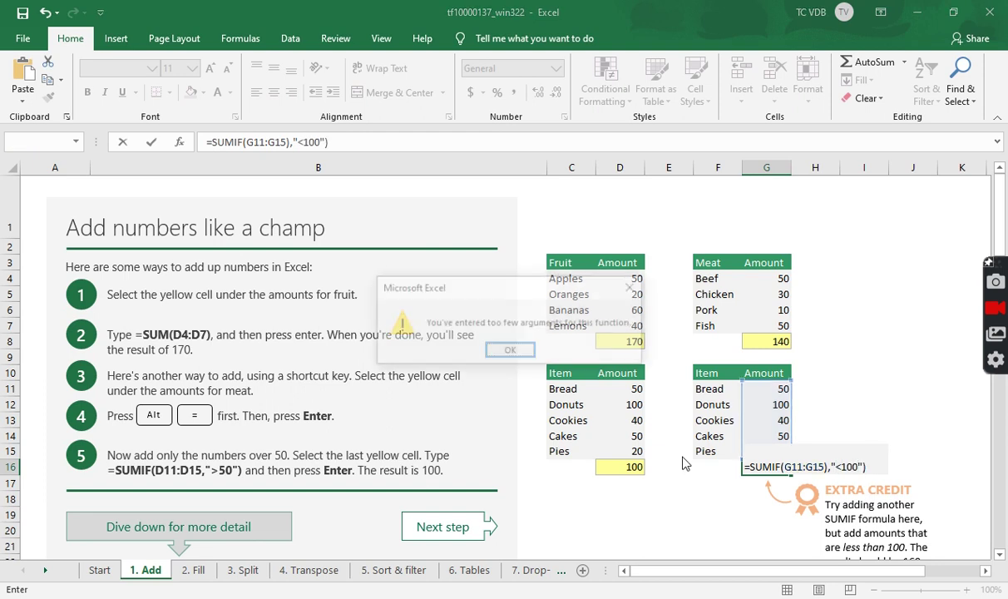
{"action": "left_click", "coordinate": [511, 350]}
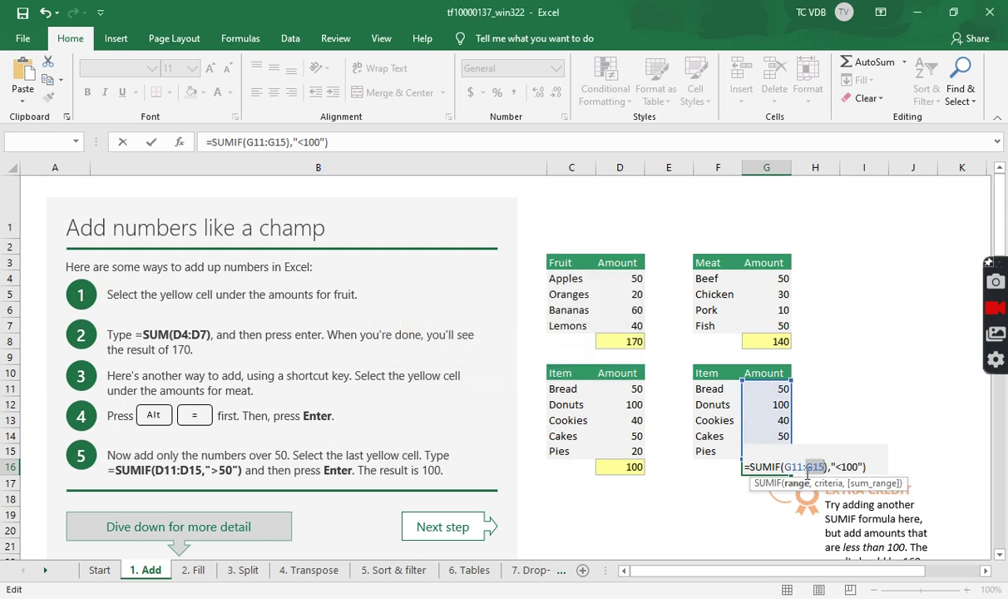
{"action": "left_click", "coordinate": [849, 466]}
{"action": "left_click", "coordinate": [824, 470]}
{"action": "left_click", "coordinate": [830, 469]}
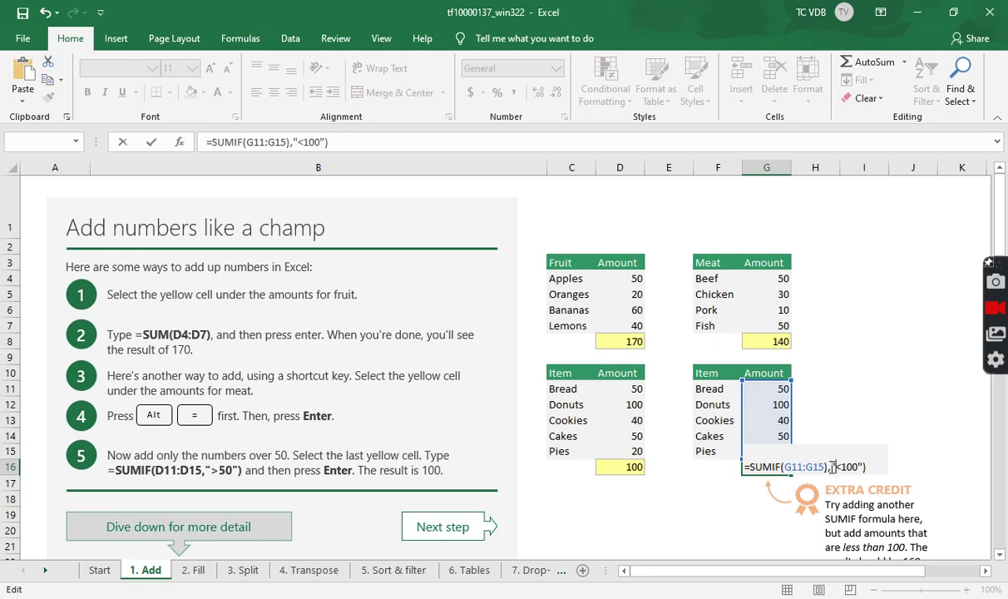
{"action": "key", "text": "Escape"}
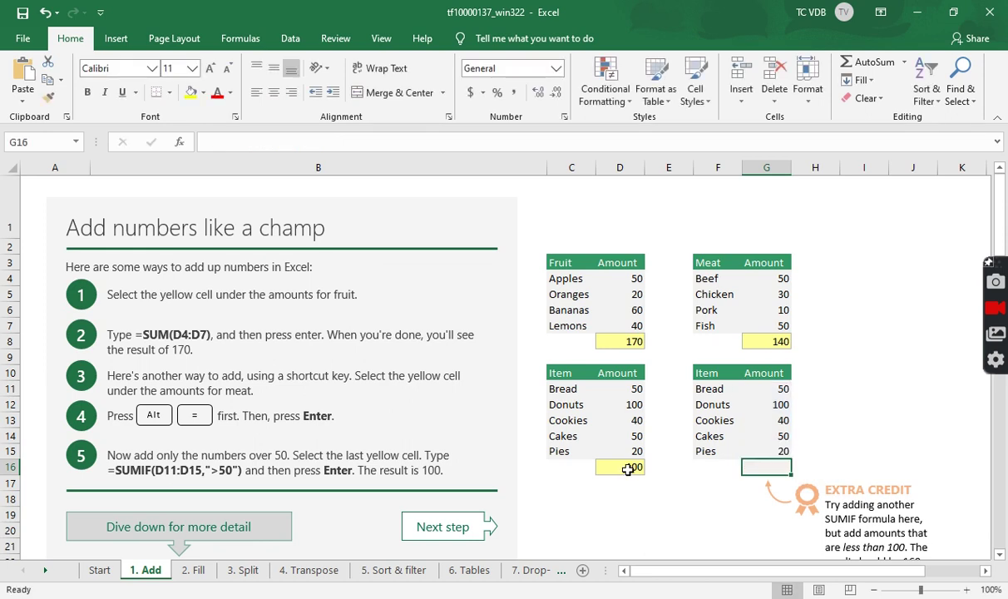
- Copy the SUMIF formula from cell D16 into the extra credit cell G16
{"action": "left_click", "coordinate": [628, 468]}
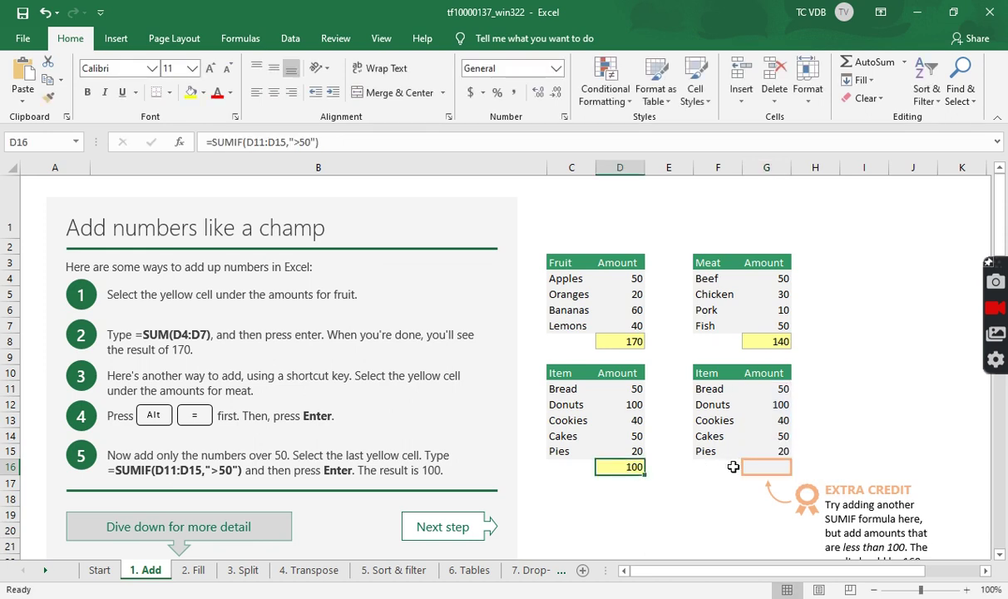
{"action": "key", "text": "ctrl+c"}
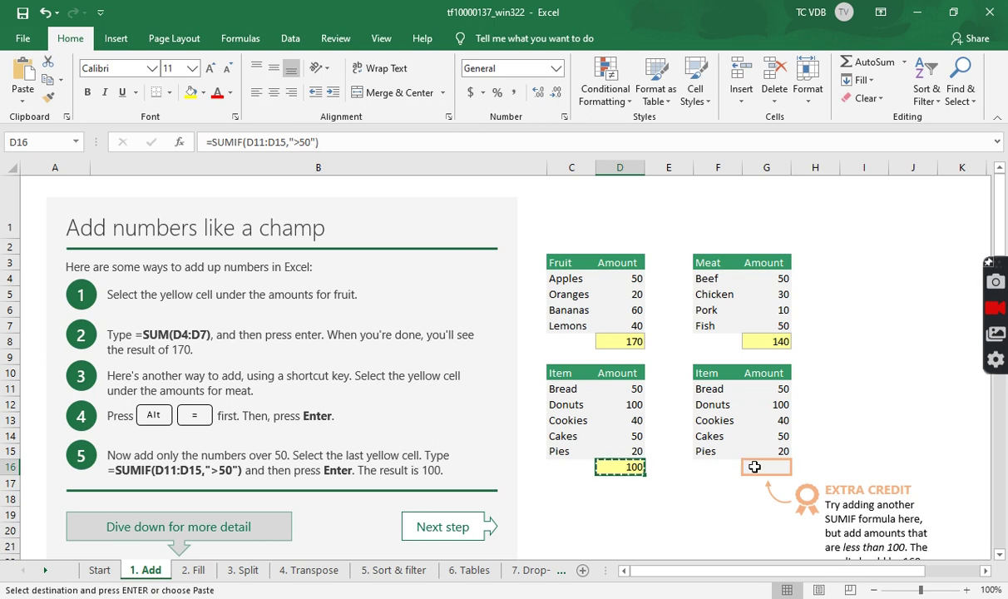
{"action": "left_click", "coordinate": [746, 467]}
{"action": "key", "text": "ctrl+v"}
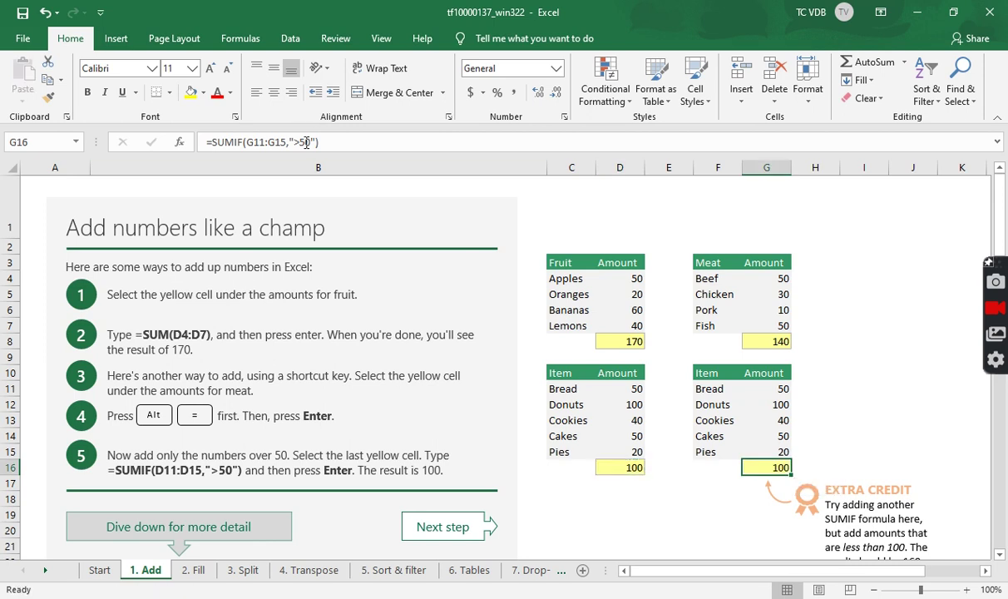
- Change the criterion in cell G16 to "<100" so the formula is =SUMIF(G11:G15,"<100")
{"action": "left_click", "coordinate": [302, 143]}
{"action": "key", "text": "BackSpace"}
{"action": "type", "text": "<10"}
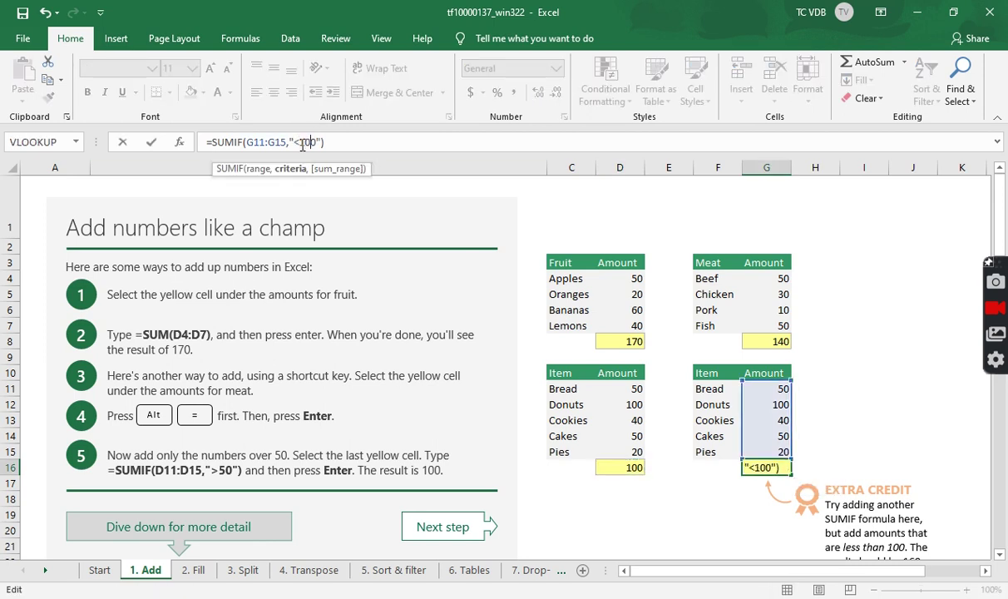
{"action": "key", "text": "Return"}
{"action": "key", "text": "Up"}
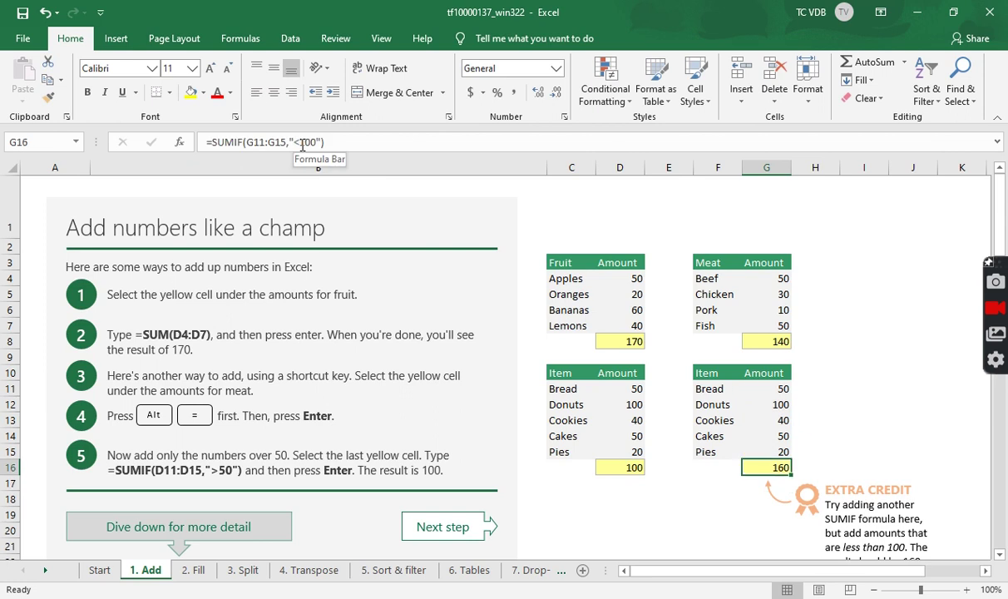